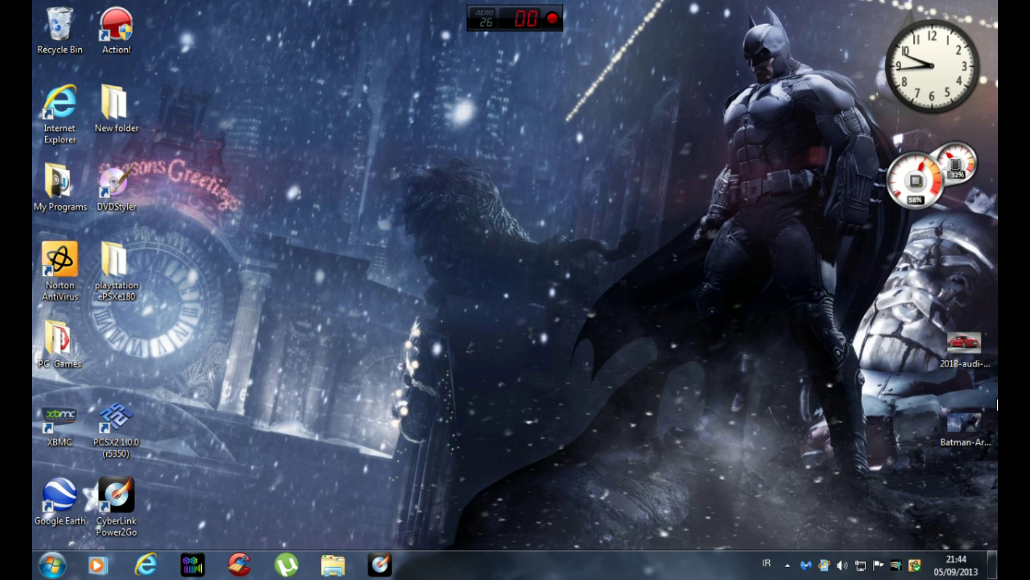
Check the Horror Films folder on the Seagate Expansion Drive (G:) in Windows.
{"action": "left_click", "coordinate": [52, 565]}
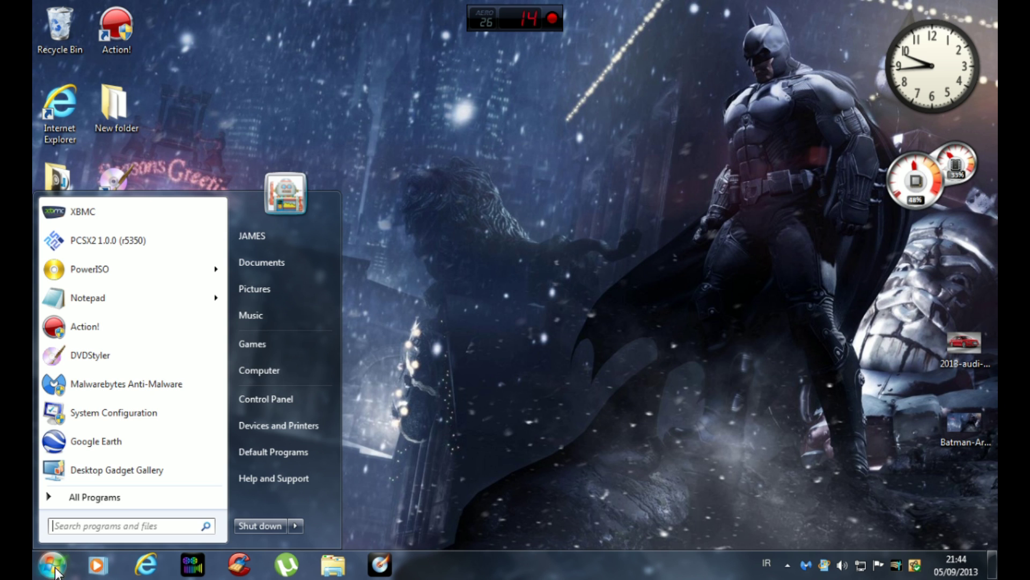
{"action": "left_click", "coordinate": [272, 368]}
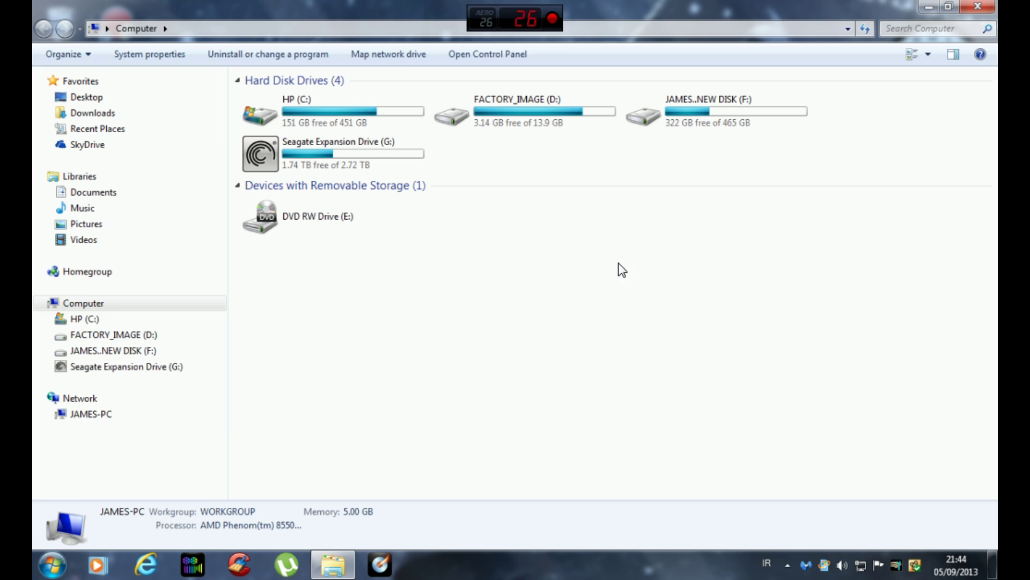
{"action": "left_click", "coordinate": [356, 153]}
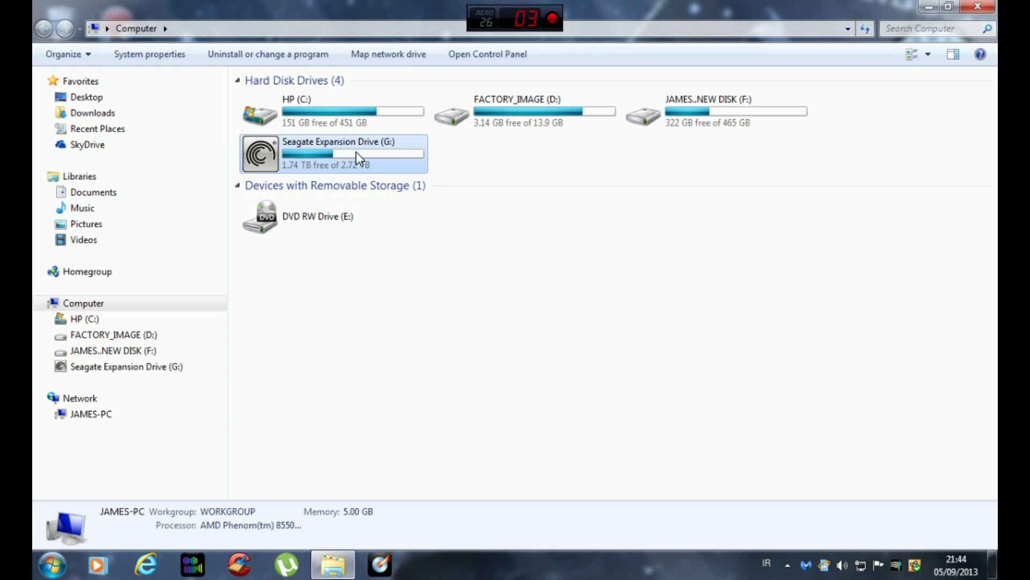
{"action": "double_click", "coordinate": [356, 152]}
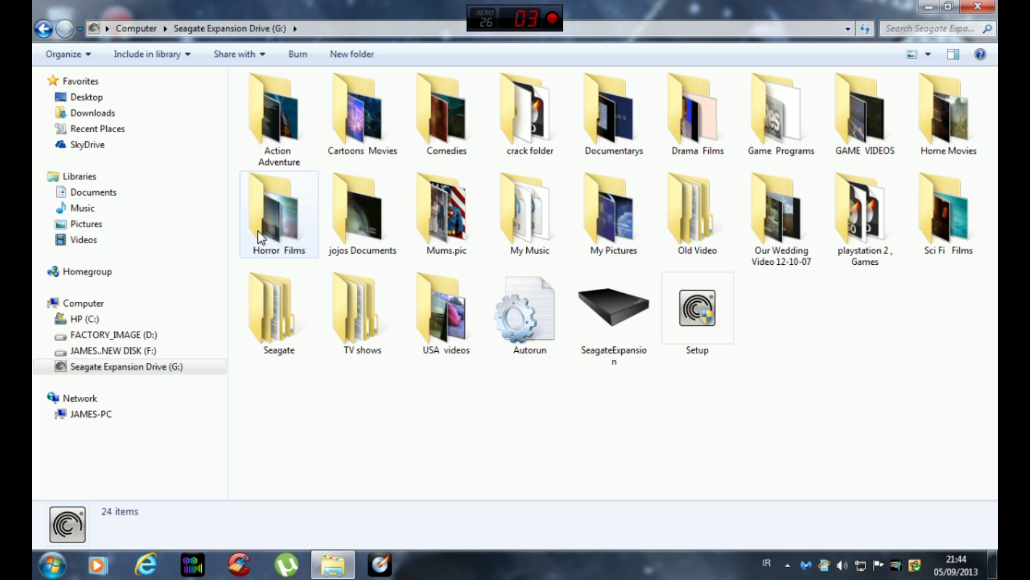
{"action": "double_click", "coordinate": [261, 209]}
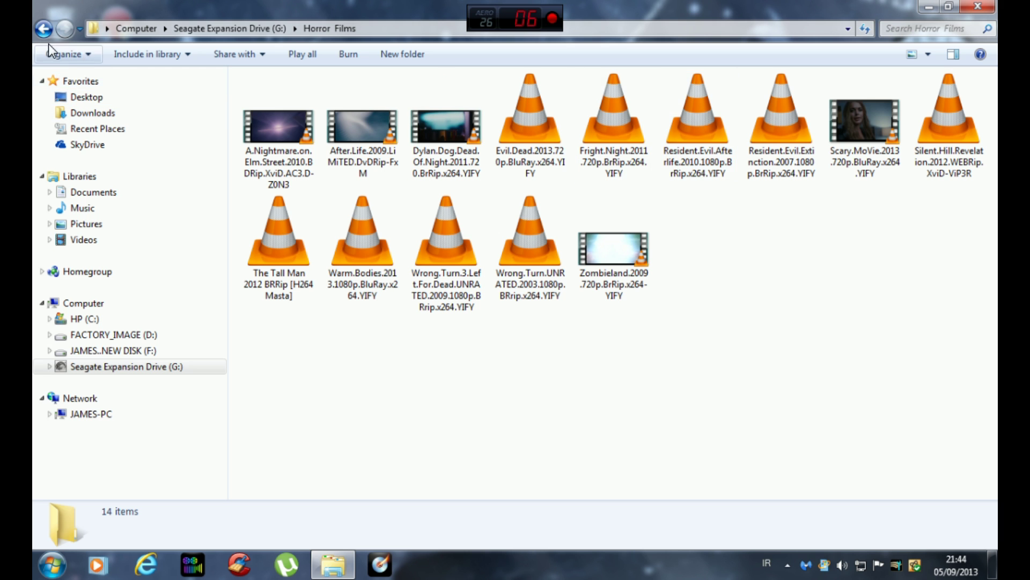
{"action": "left_click", "coordinate": [978, 6]}
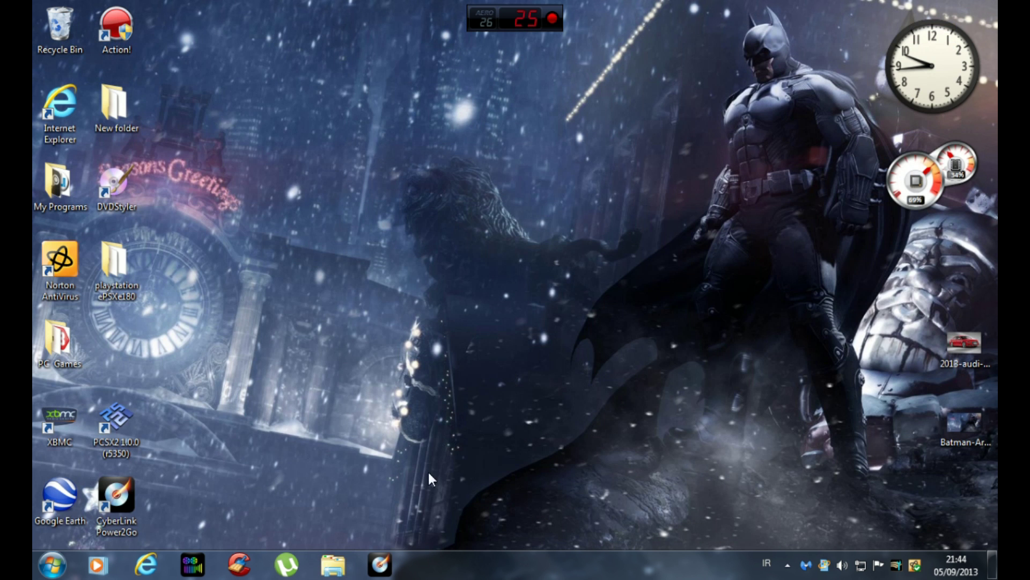
Launch XBMC, open Videos > Files, and cycle the view through List and Big list back to Thumbnail.
{"action": "double_click", "coordinate": [46, 420]}
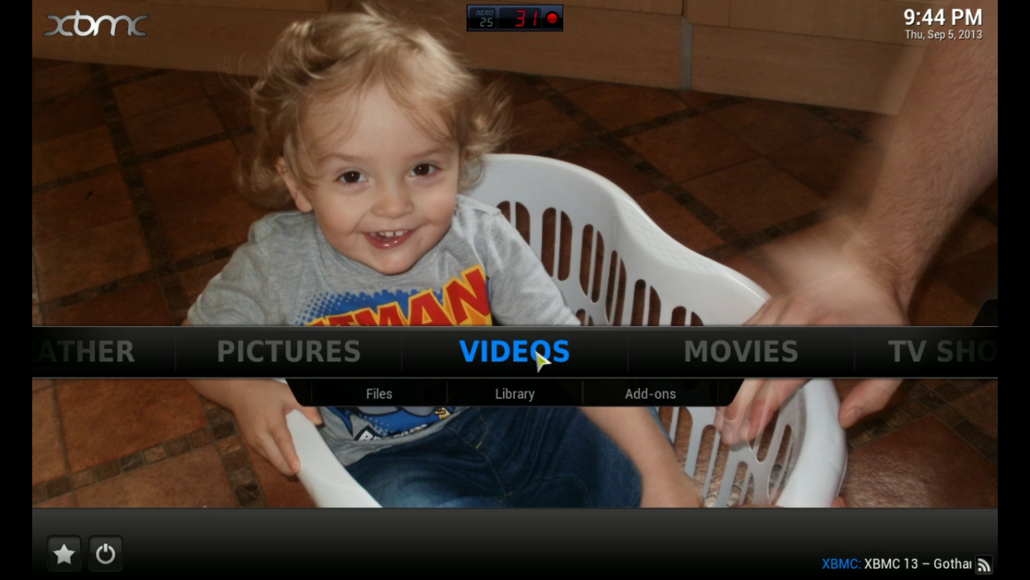
{"action": "left_click", "coordinate": [388, 398]}
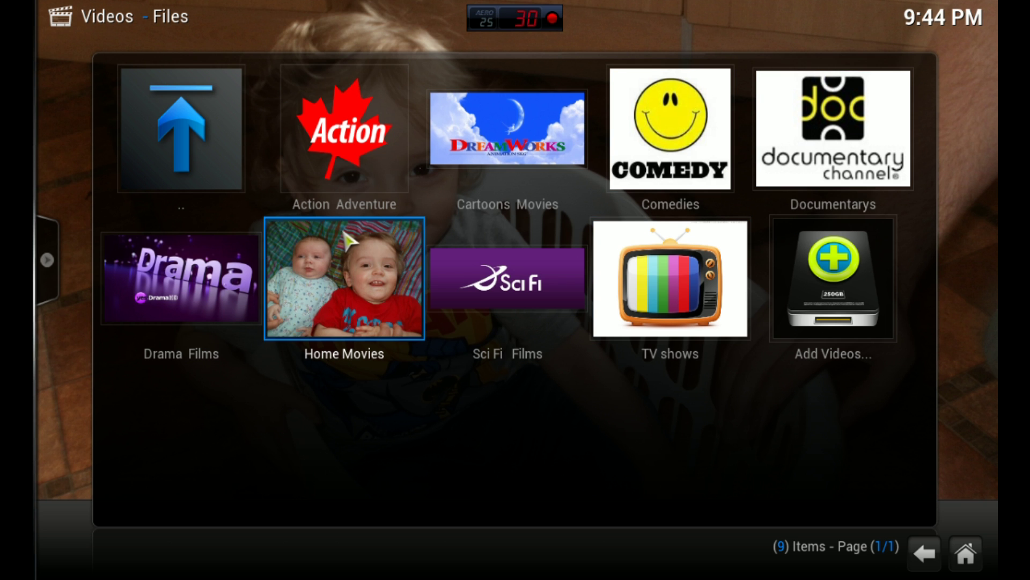
{"action": "mouse_move", "coordinate": [48, 260]}
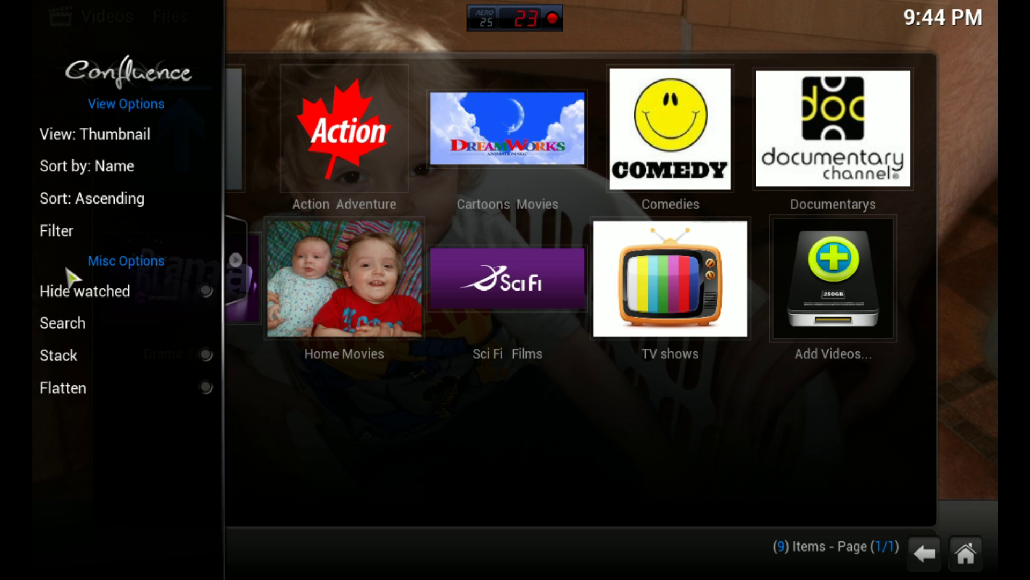
{"action": "left_click", "coordinate": [113, 140]}
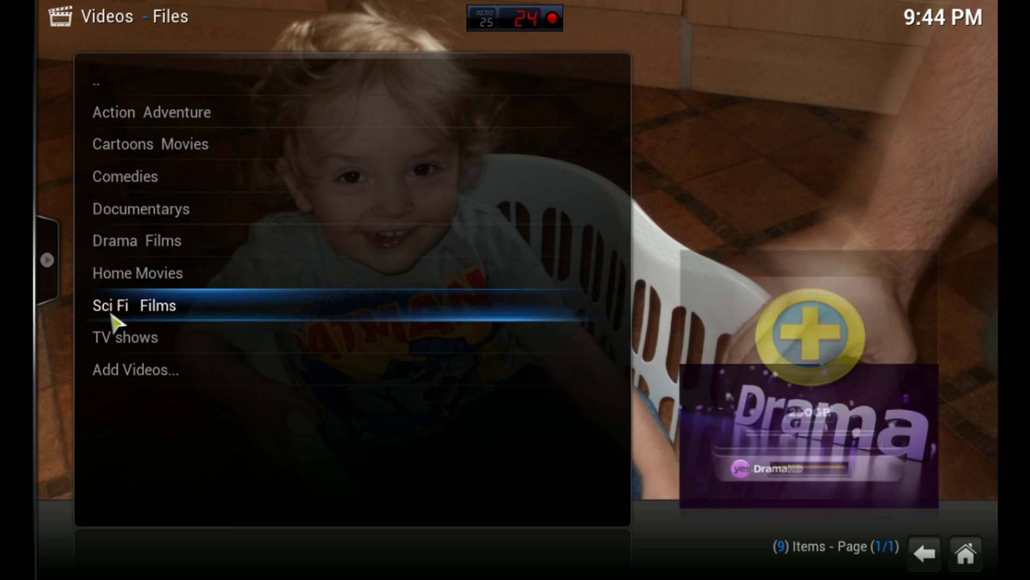
{"action": "mouse_move", "coordinate": [47, 260]}
{"action": "left_click", "coordinate": [48, 131]}
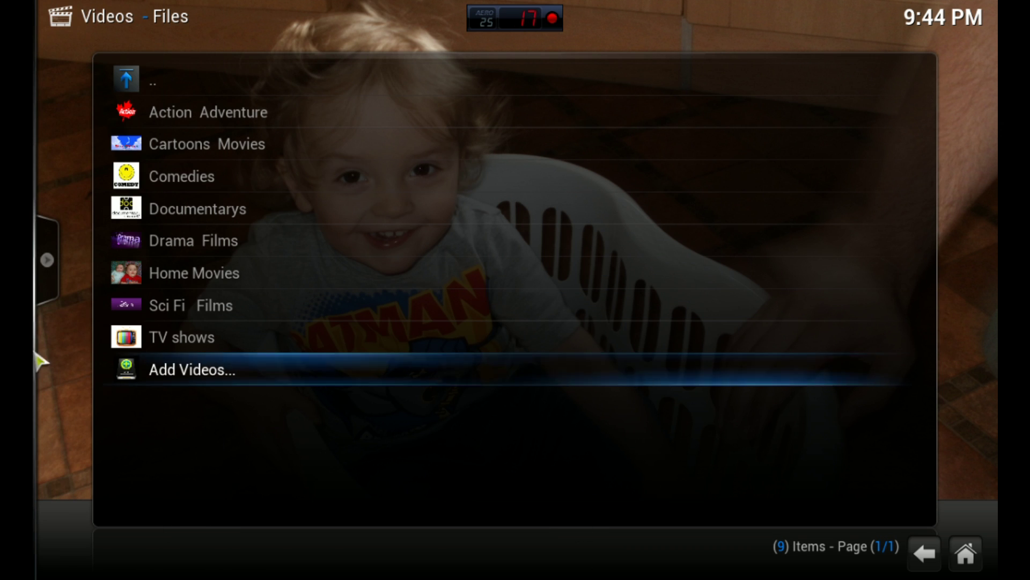
{"action": "mouse_move", "coordinate": [47, 260]}
{"action": "left_click", "coordinate": [54, 141]}
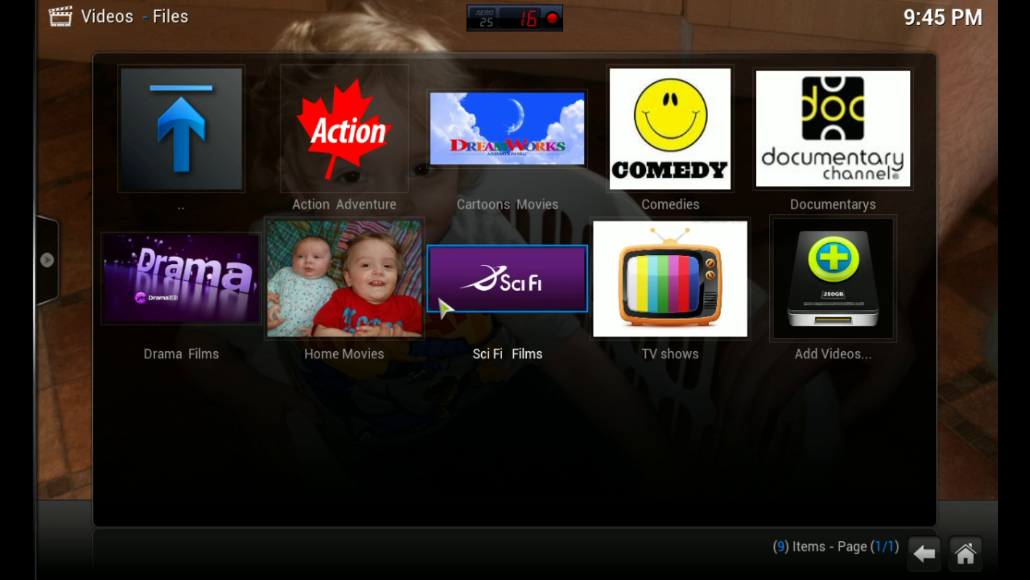
Add a video source with the path G:\Horror Films\, which fills in the name Horror Films.
{"action": "left_click", "coordinate": [848, 307]}
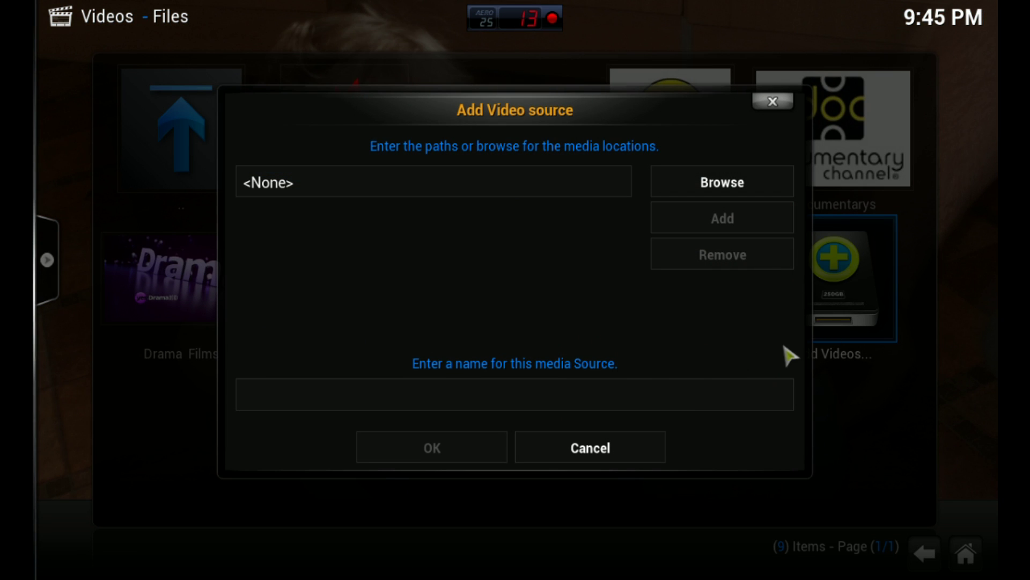
{"action": "left_click", "coordinate": [696, 182]}
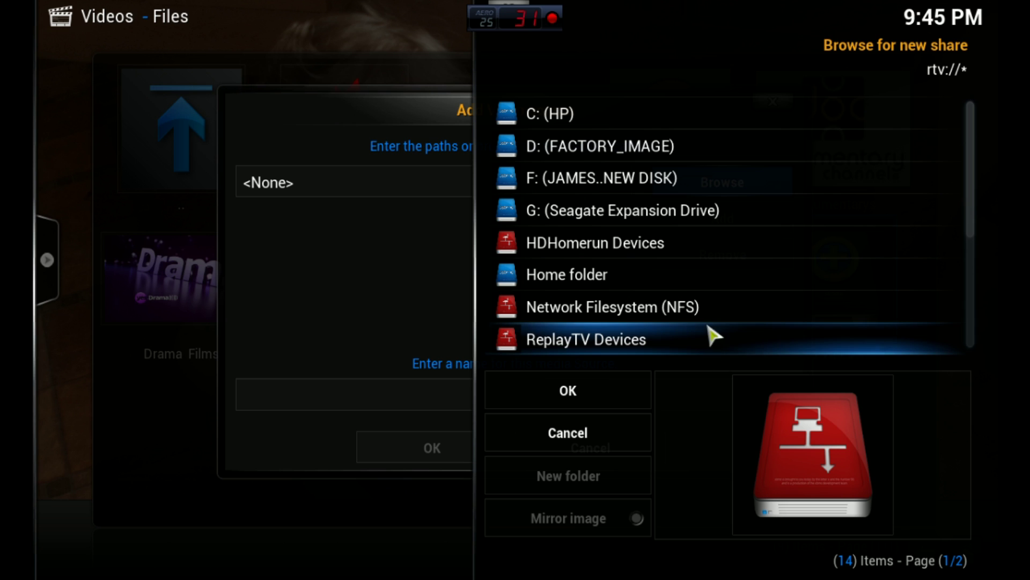
{"action": "left_click", "coordinate": [614, 212]}
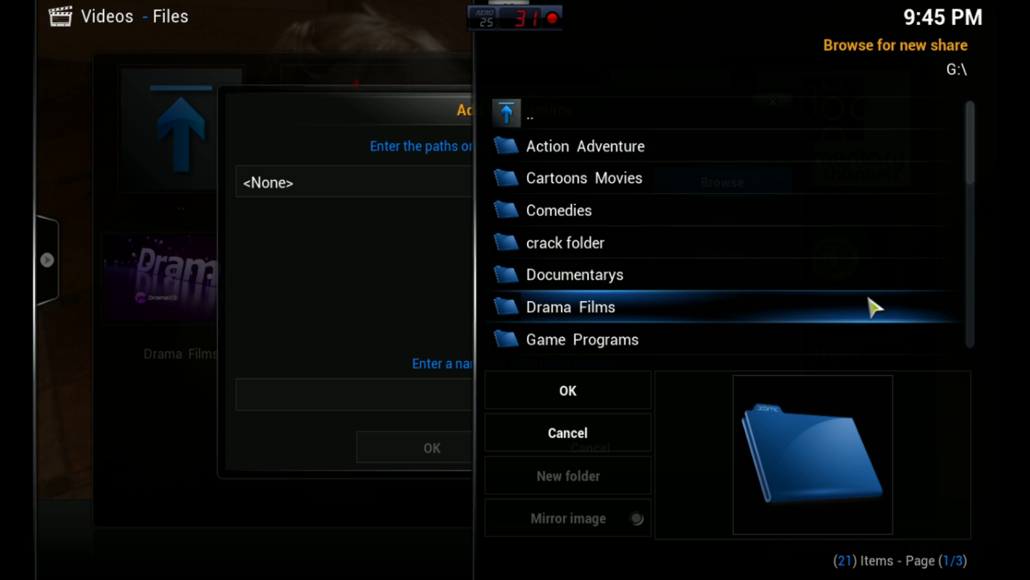
{"action": "left_click_drag", "start_coordinate": [981, 156], "coordinate": [982, 207]}
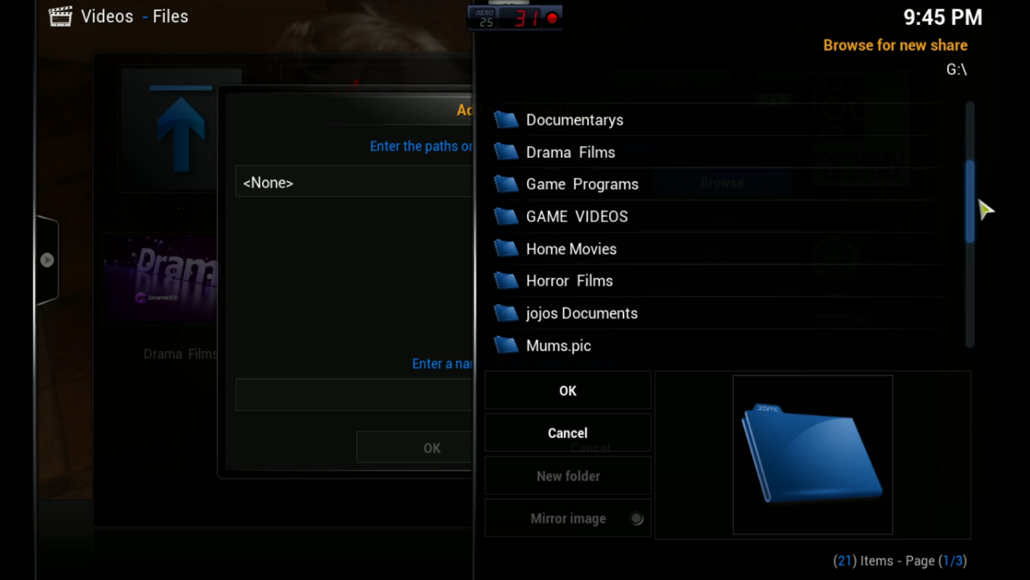
{"action": "left_click", "coordinate": [563, 279]}
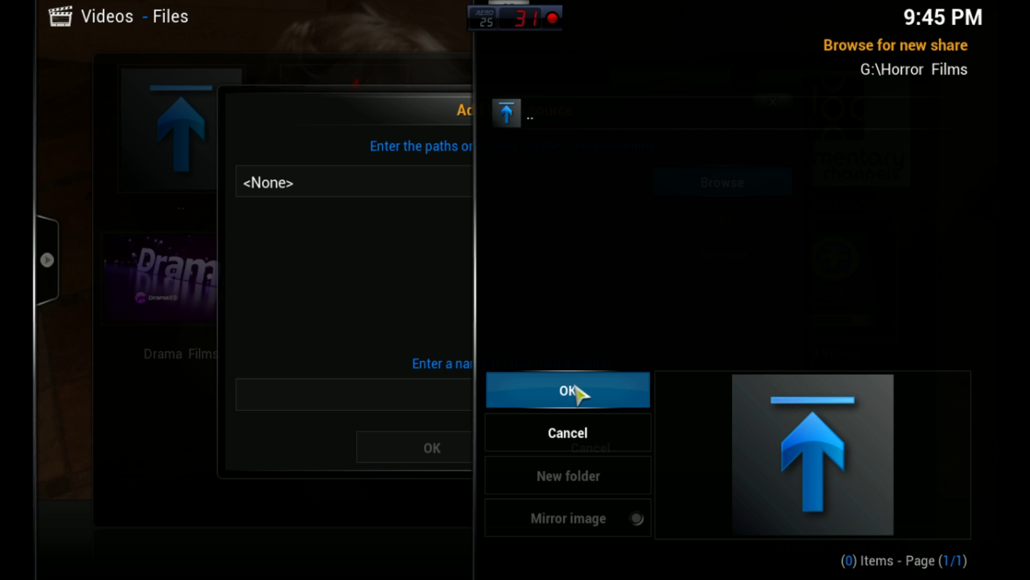
{"action": "left_click", "coordinate": [568, 392]}
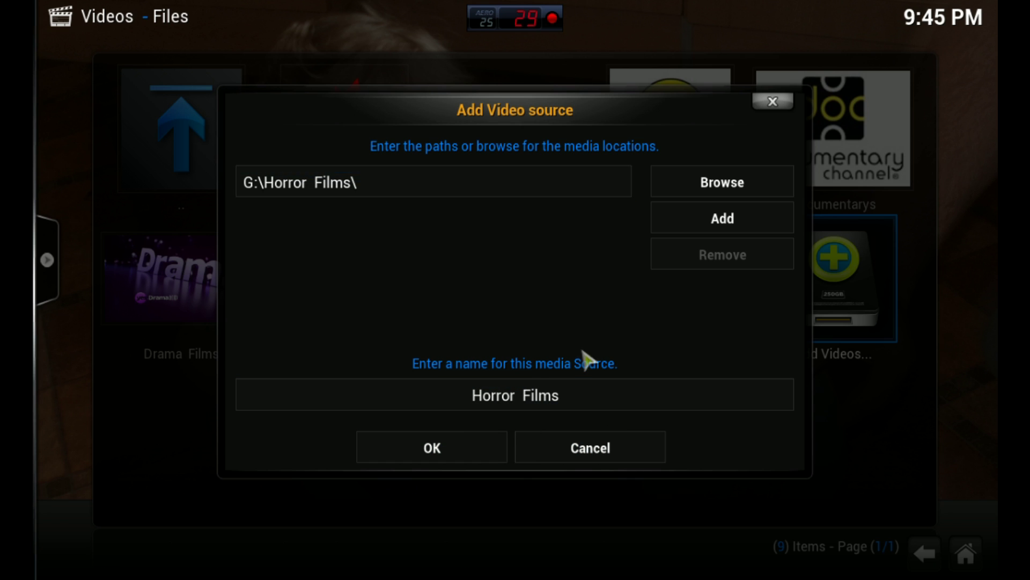
Confirm the Horror Films source, set its content to Movies, and refresh info for all items.
{"action": "left_click", "coordinate": [441, 454]}
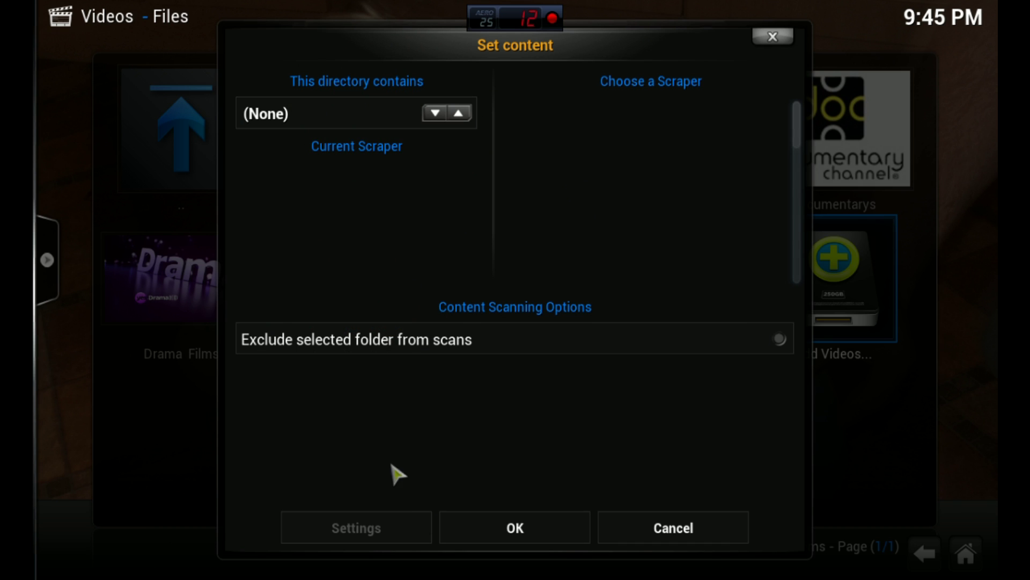
{"action": "left_click", "coordinate": [436, 114]}
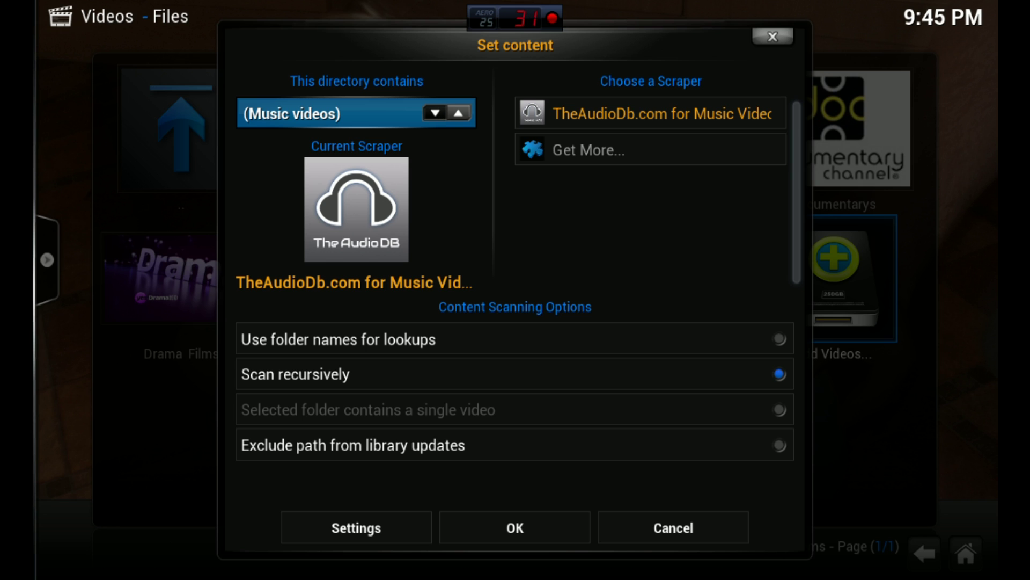
{"action": "left_click", "coordinate": [436, 113]}
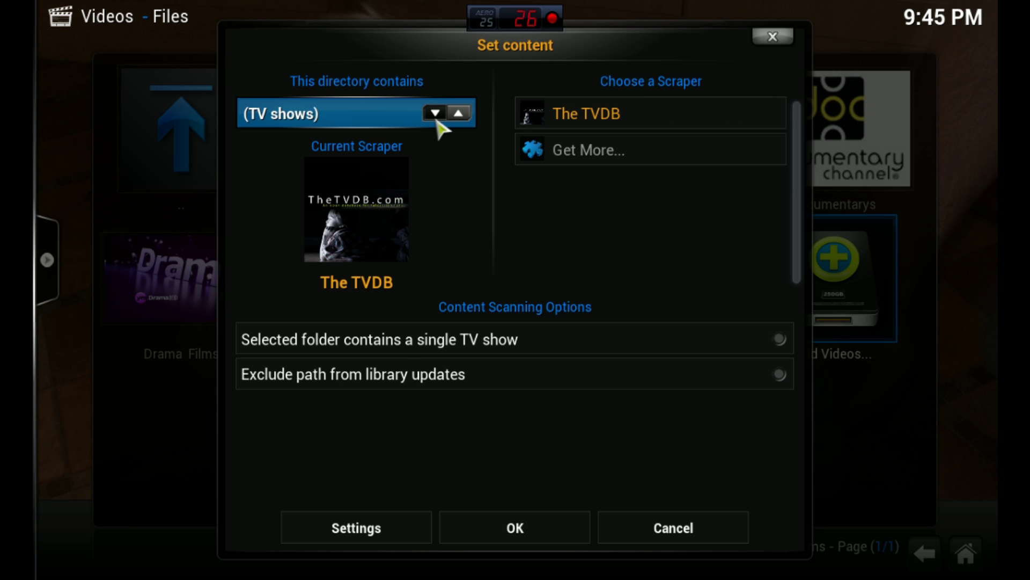
{"action": "left_click", "coordinate": [436, 114]}
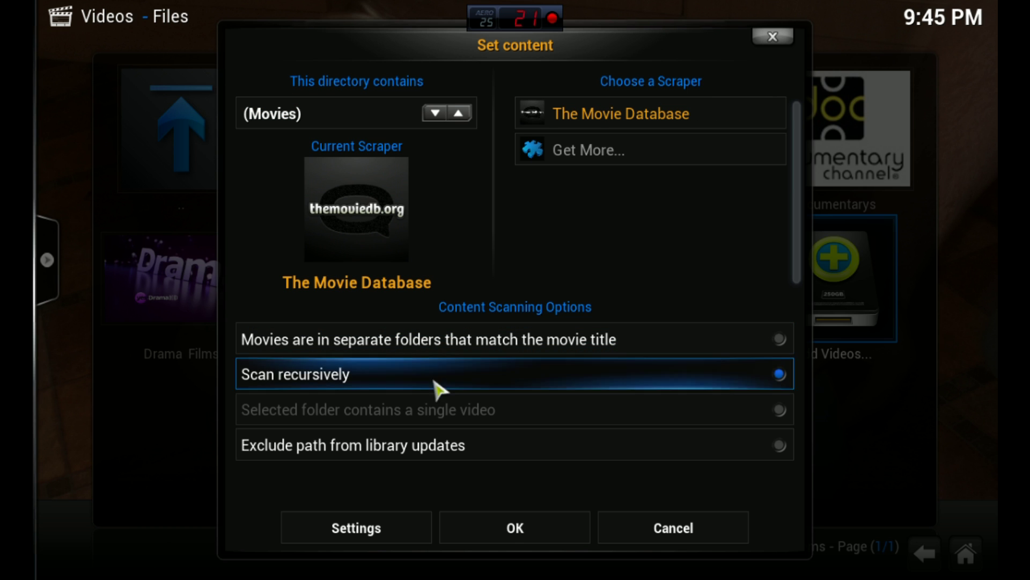
{"action": "left_click", "coordinate": [515, 531]}
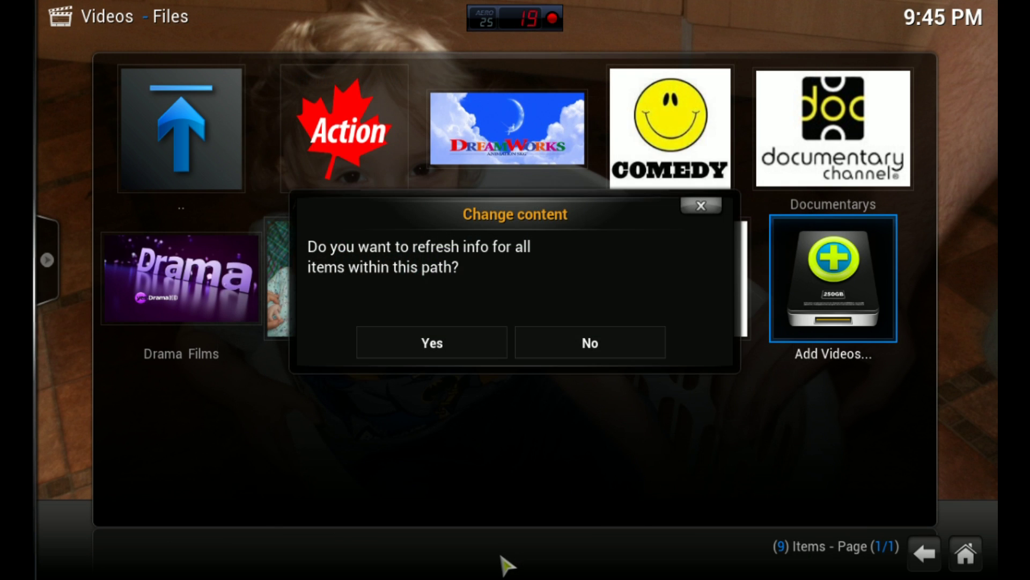
{"action": "left_click", "coordinate": [433, 346]}
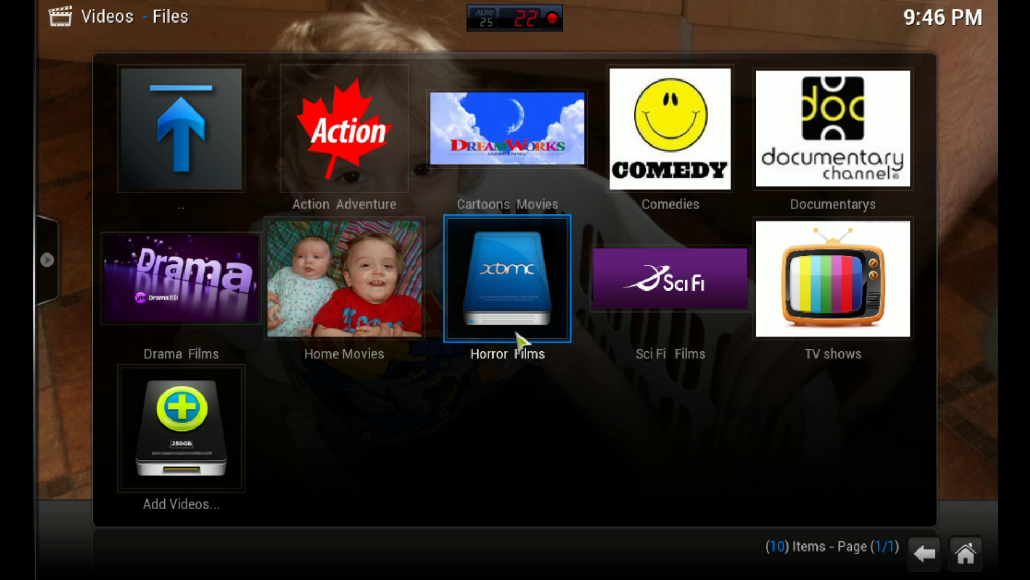
{"action": "left_click", "coordinate": [505, 270]}
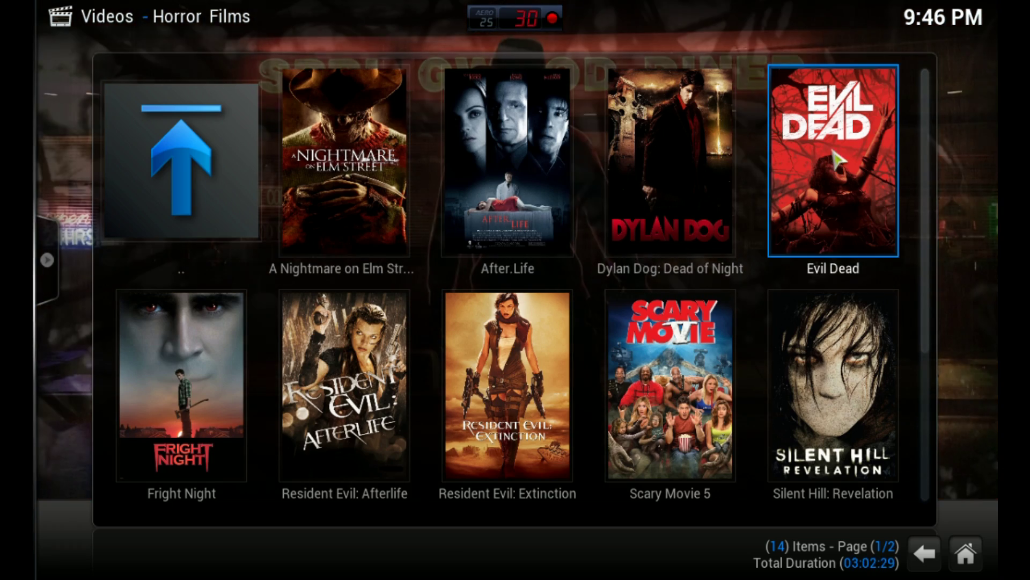
{"action": "scroll", "coordinate": [196, 384], "scroll_direction": "down", "scroll_amount": 1}
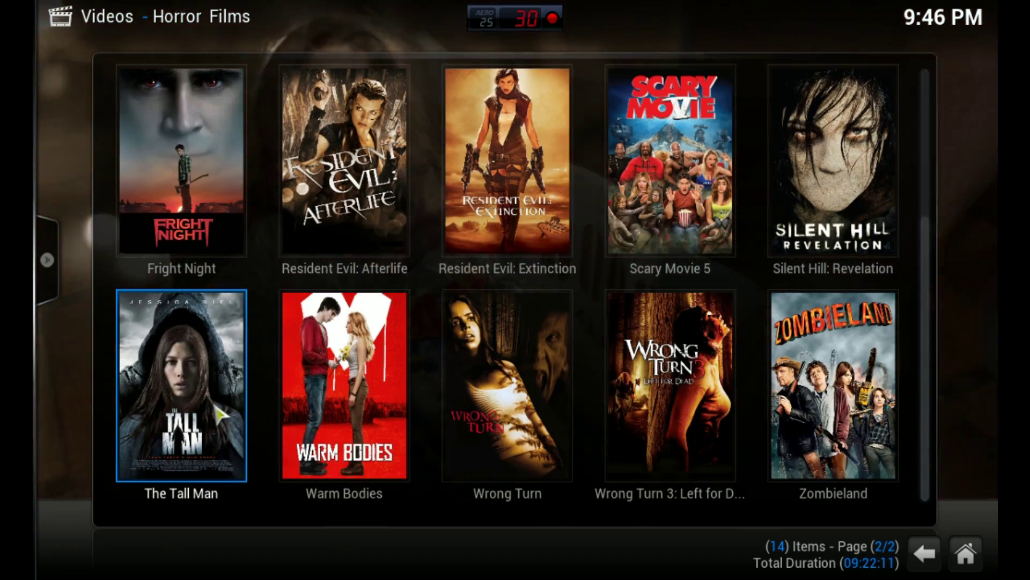
{"action": "scroll", "coordinate": [416, 376], "scroll_direction": "up", "scroll_amount": 1}
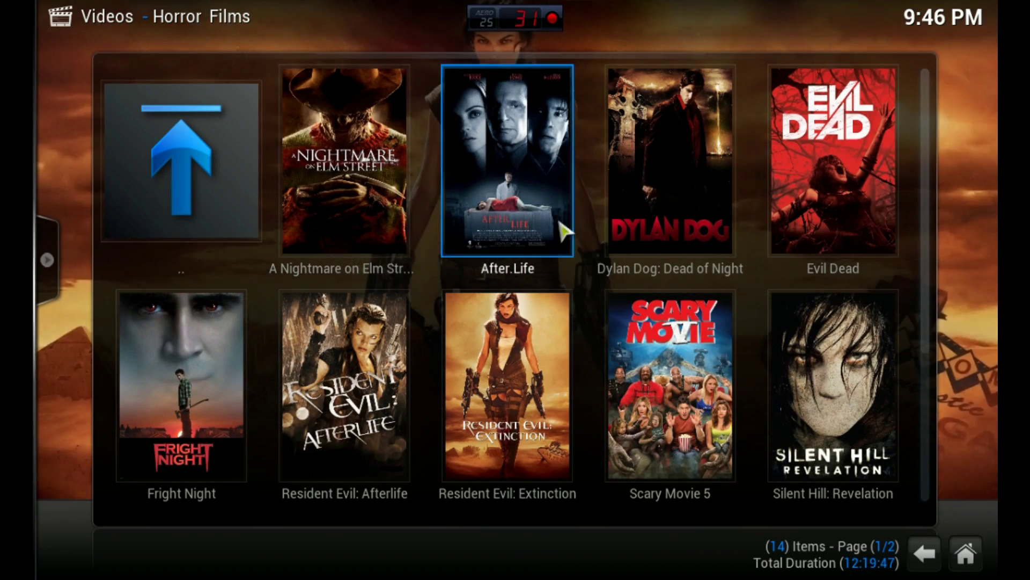
{"action": "right_click", "coordinate": [313, 129]}
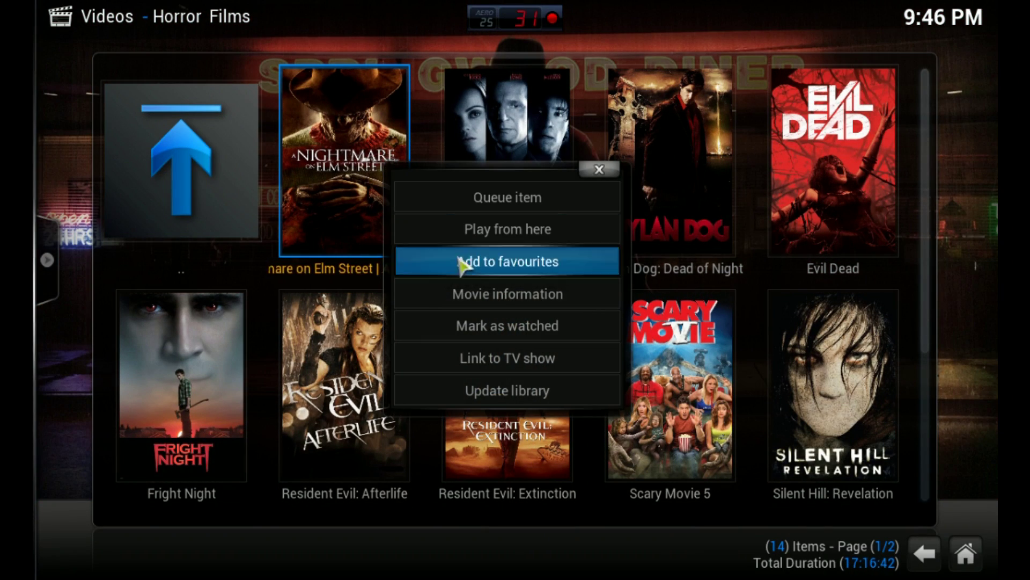
{"action": "left_click", "coordinate": [505, 302]}
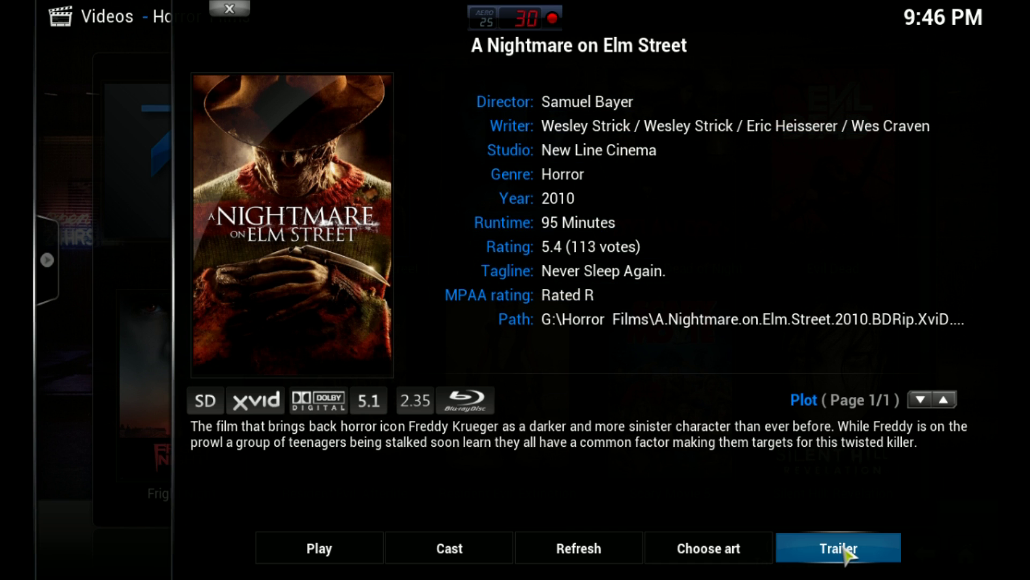
{"action": "left_click", "coordinate": [228, 8]}
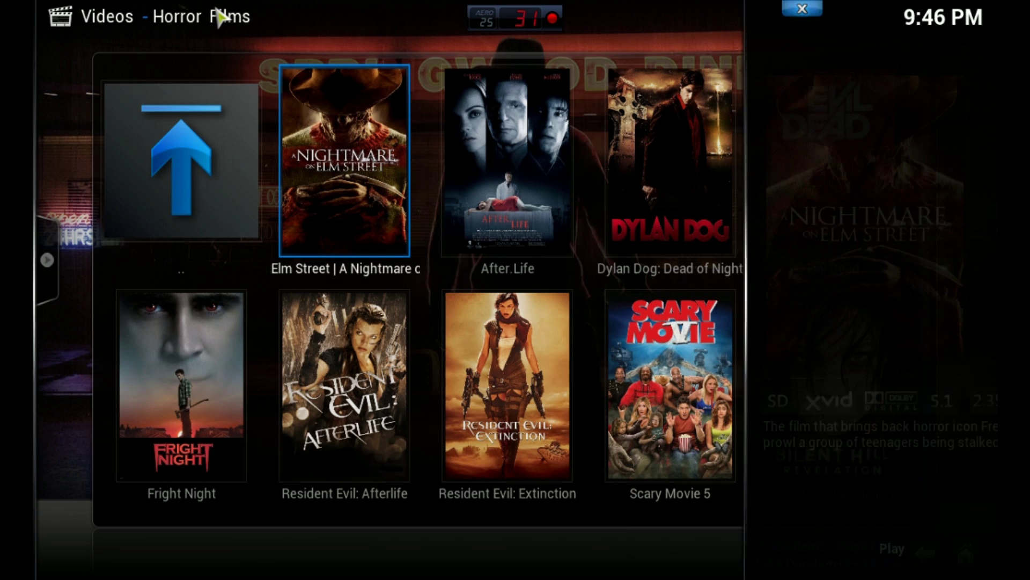
{"action": "left_click", "coordinate": [198, 180]}
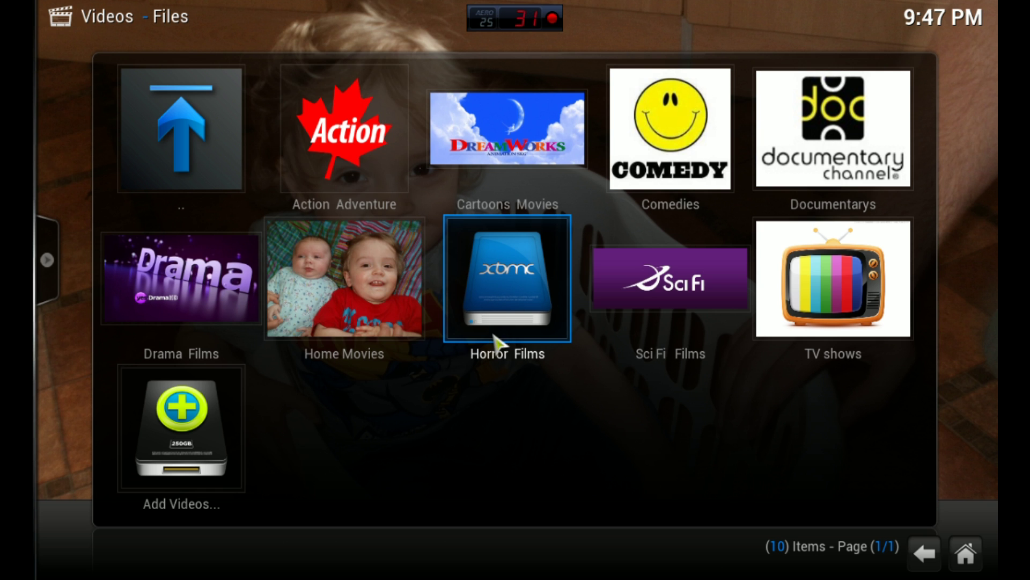
Start choosing a thumbnail for Horror Films and browse the Seagate Expansion Drive for images.
{"action": "right_click", "coordinate": [504, 282]}
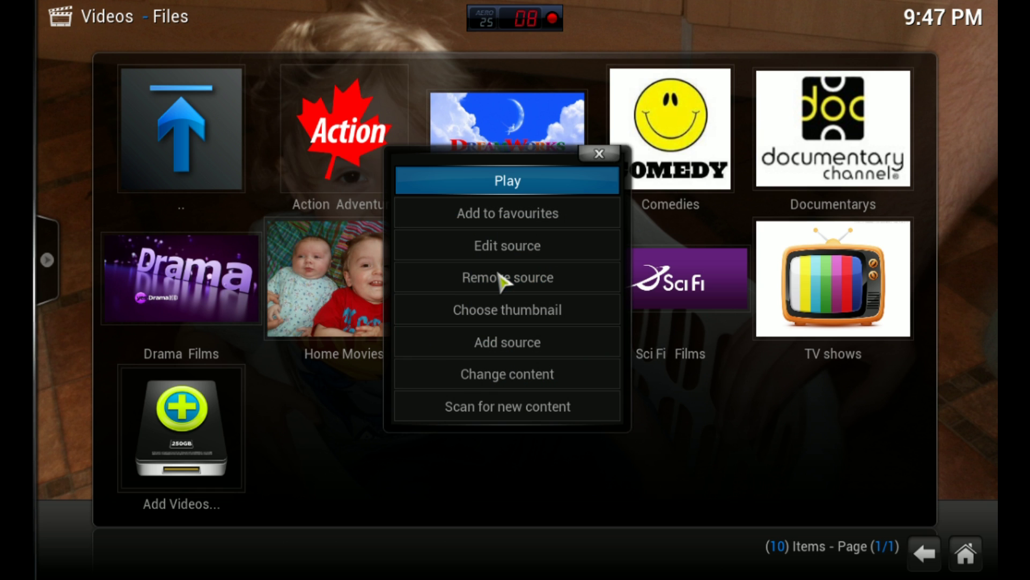
{"action": "left_click", "coordinate": [529, 311]}
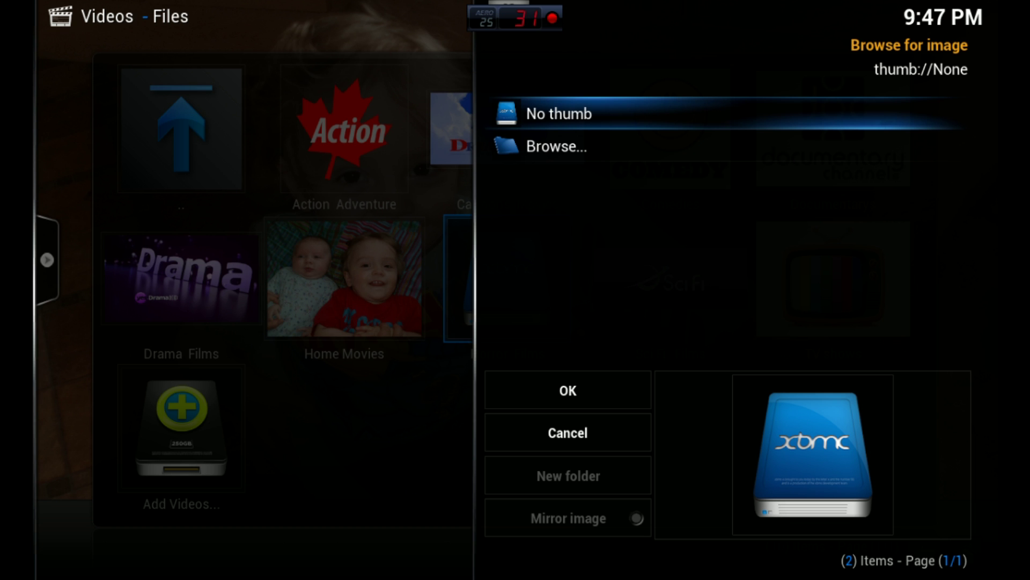
{"action": "left_click", "coordinate": [552, 153]}
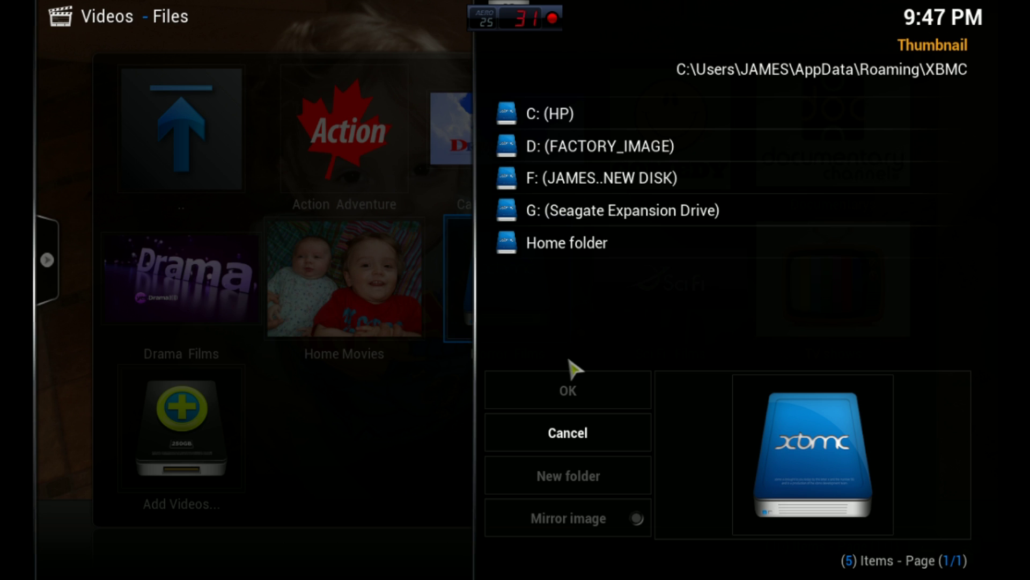
{"action": "left_click", "coordinate": [667, 215]}
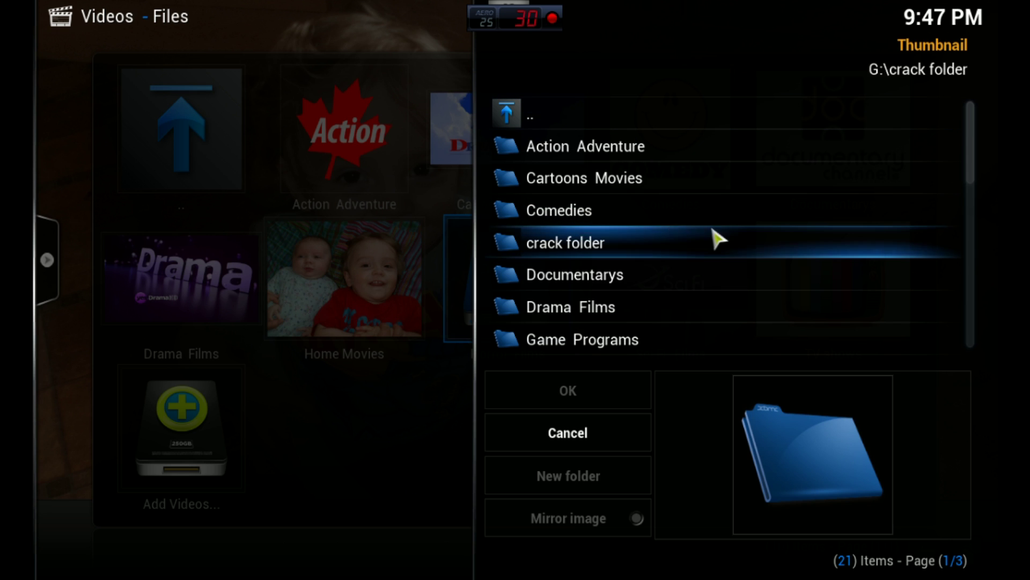
{"action": "left_click_drag", "start_coordinate": [968, 141], "coordinate": [973, 341]}
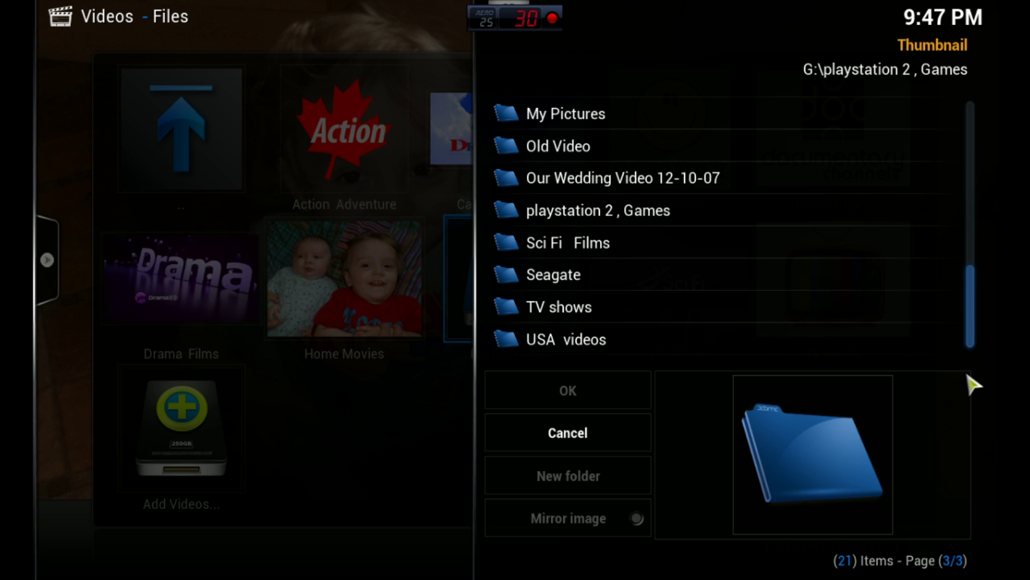
{"action": "left_click_drag", "start_coordinate": [962, 325], "coordinate": [953, 142]}
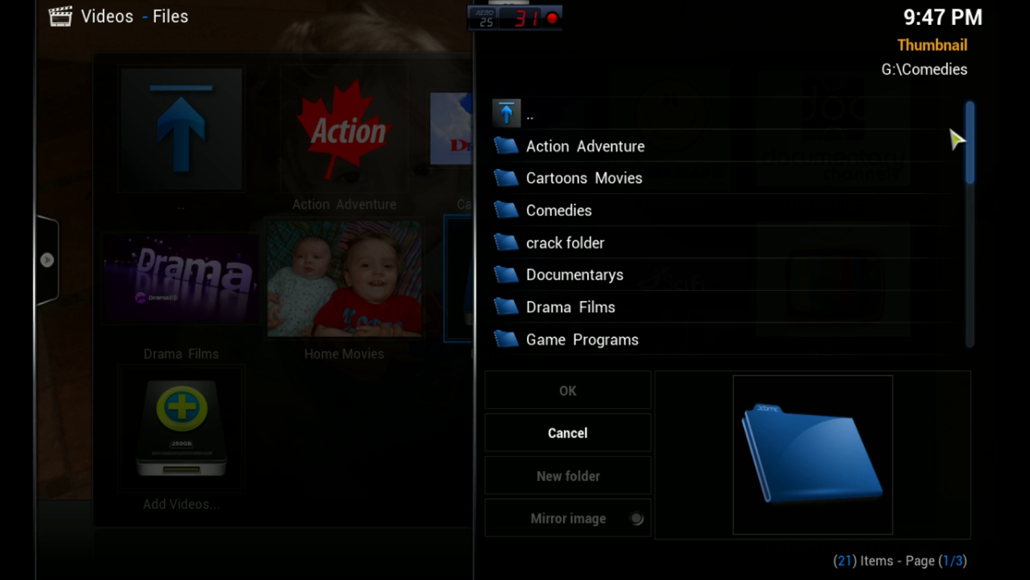
{"action": "left_click", "coordinate": [505, 110]}
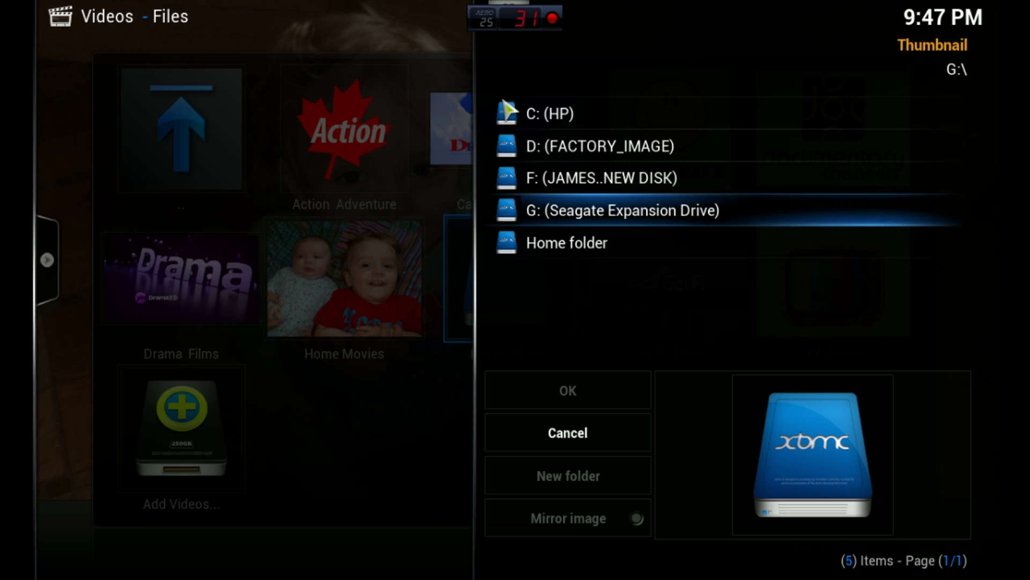
Apply horror-channel_logo[1].jpg from F:\XBMC,.PICS as the Horror Films thumbnail.
{"action": "left_click", "coordinate": [610, 182]}
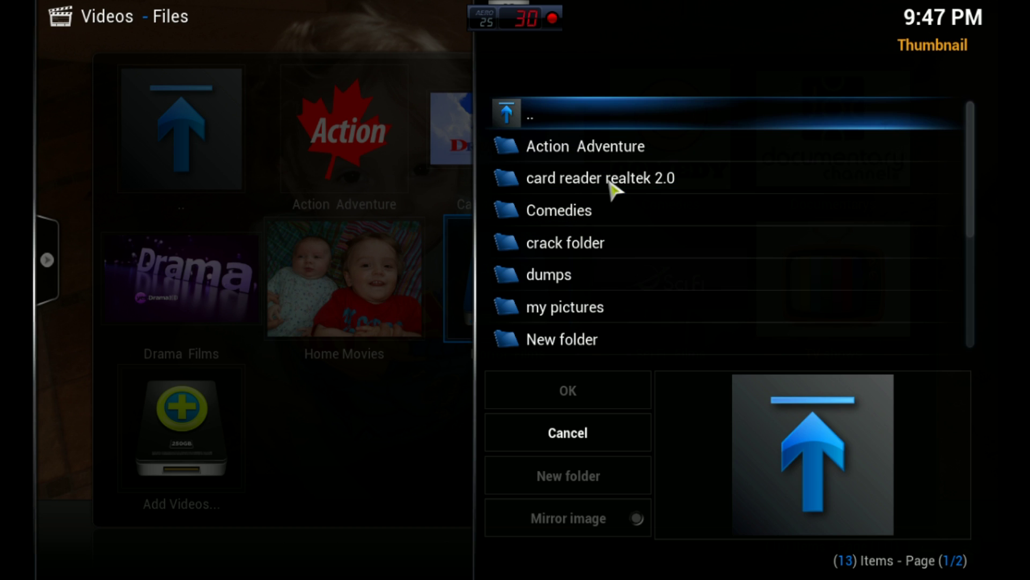
{"action": "key", "text": "Down"}
{"action": "key", "text": "Down"}
{"action": "key", "text": "Down"}
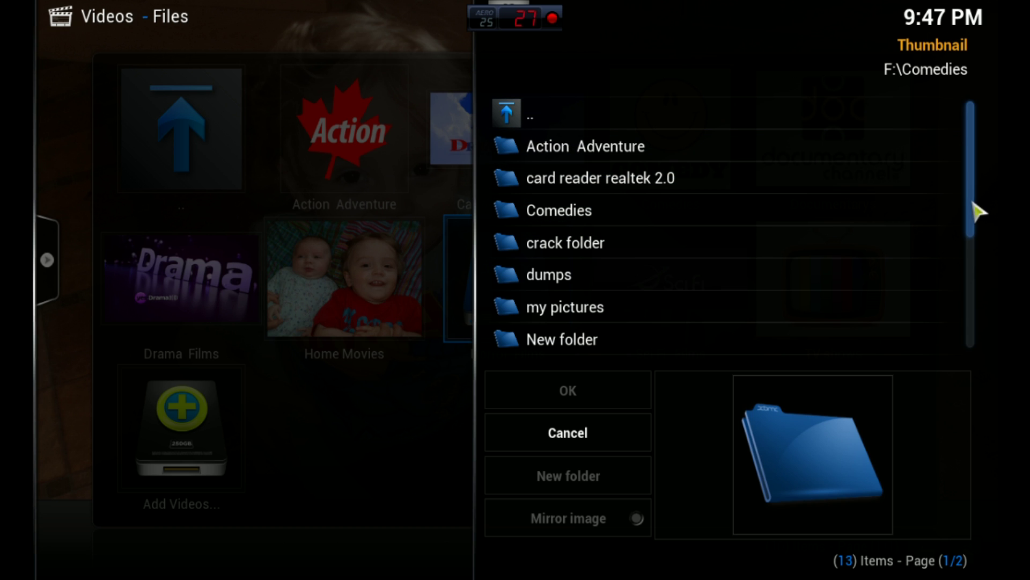
{"action": "scroll", "coordinate": [979, 208], "scroll_direction": "down", "scroll_amount": 6}
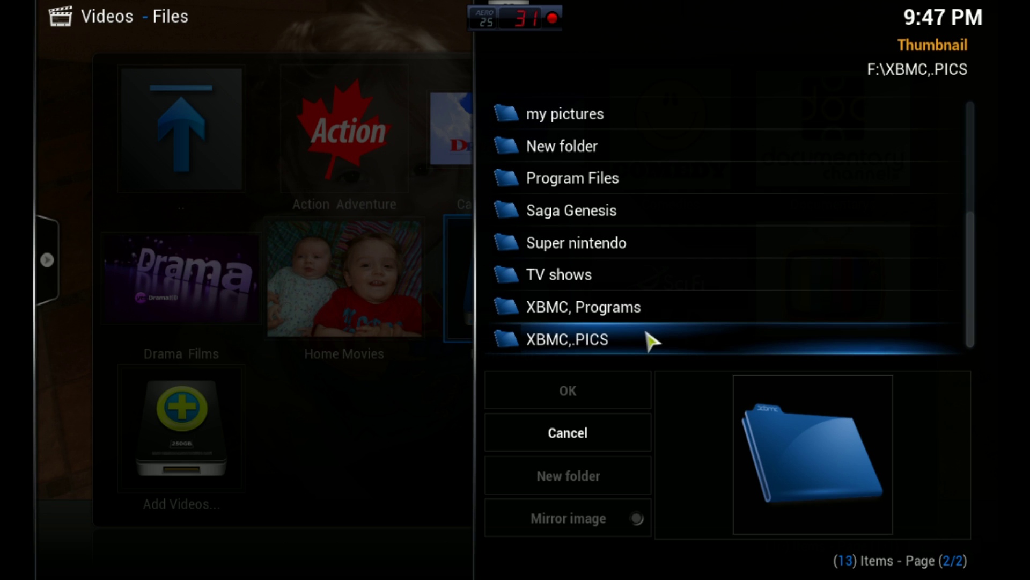
{"action": "left_click", "coordinate": [588, 347]}
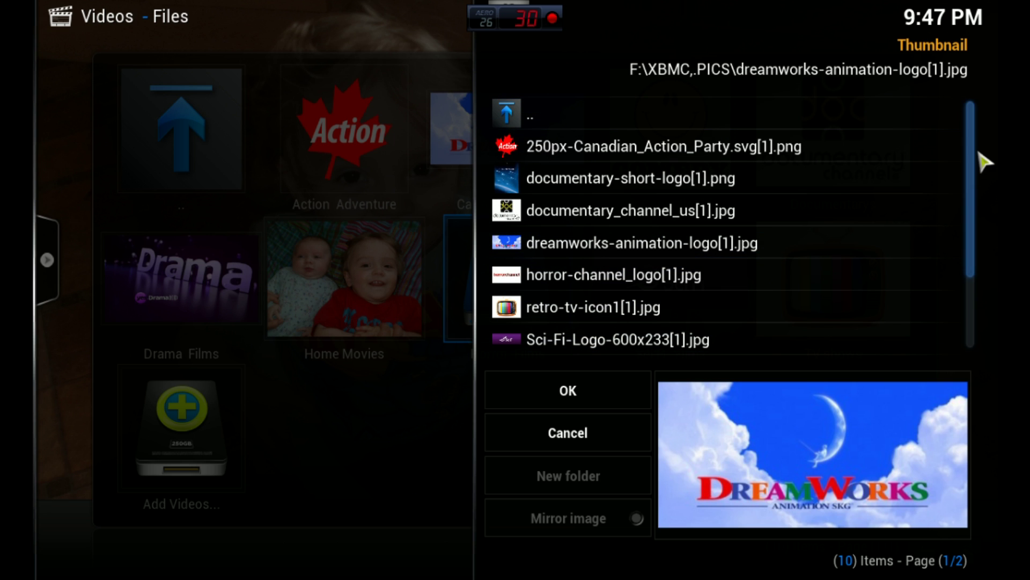
{"action": "scroll", "coordinate": [984, 181], "scroll_direction": "down", "scroll_amount": 3}
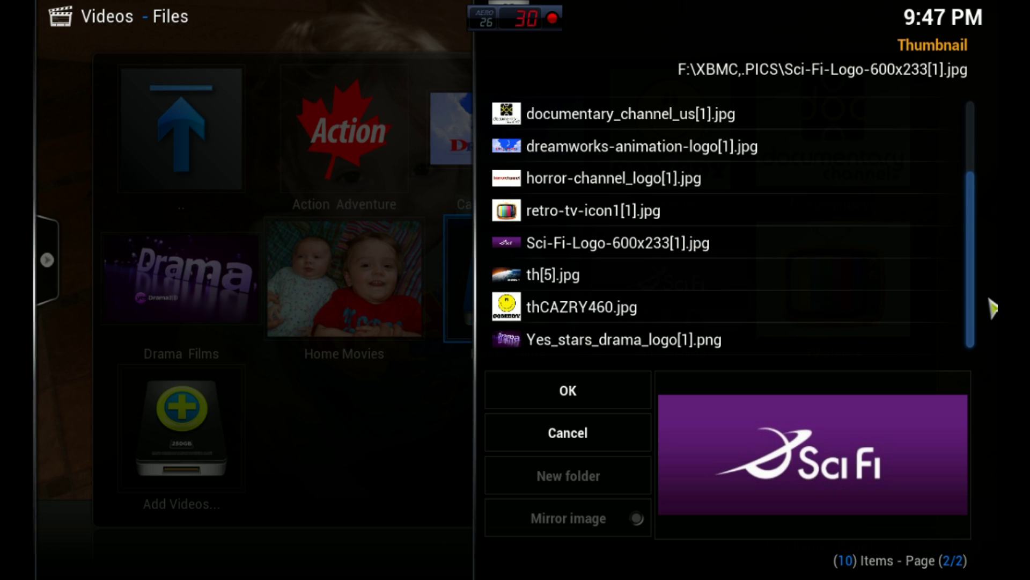
{"action": "left_click", "coordinate": [586, 184]}
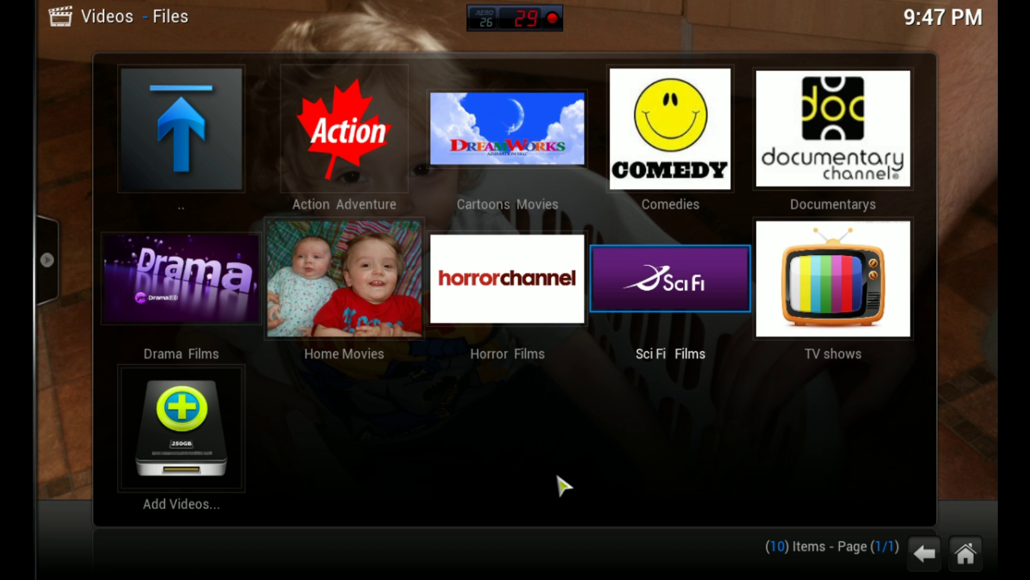